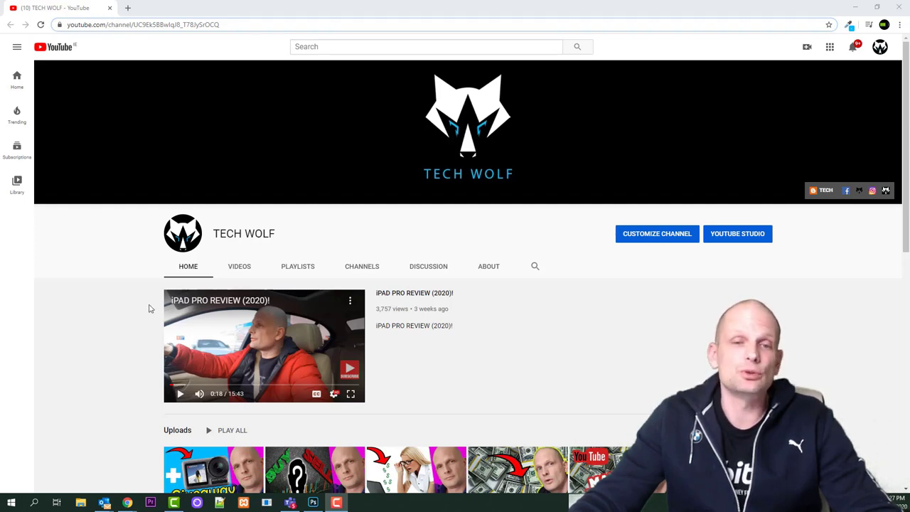
Open YouTube Studio from the TECH WOLF channel page and bring up its Settings
{"action": "scroll", "coordinate": [146, 306], "scroll_direction": "down", "scroll_amount": 3}
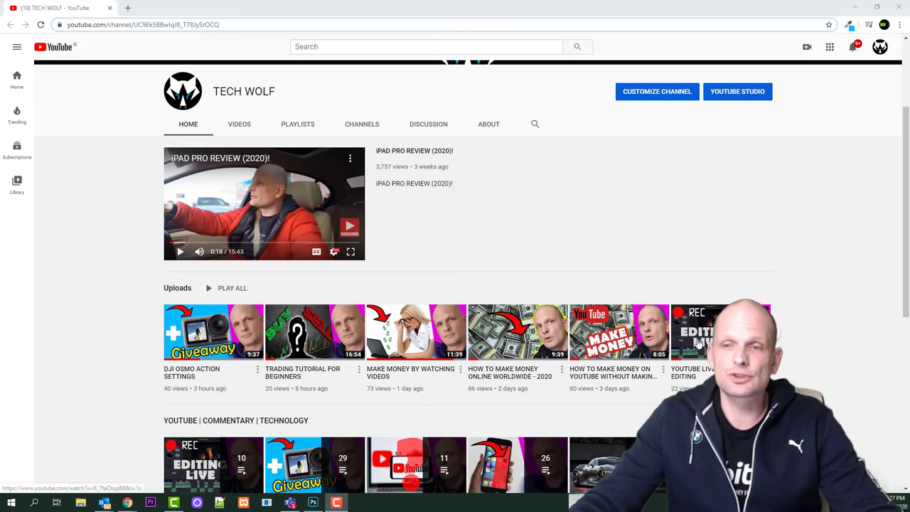
{"action": "scroll", "coordinate": [217, 334], "scroll_direction": "up", "scroll_amount": 3}
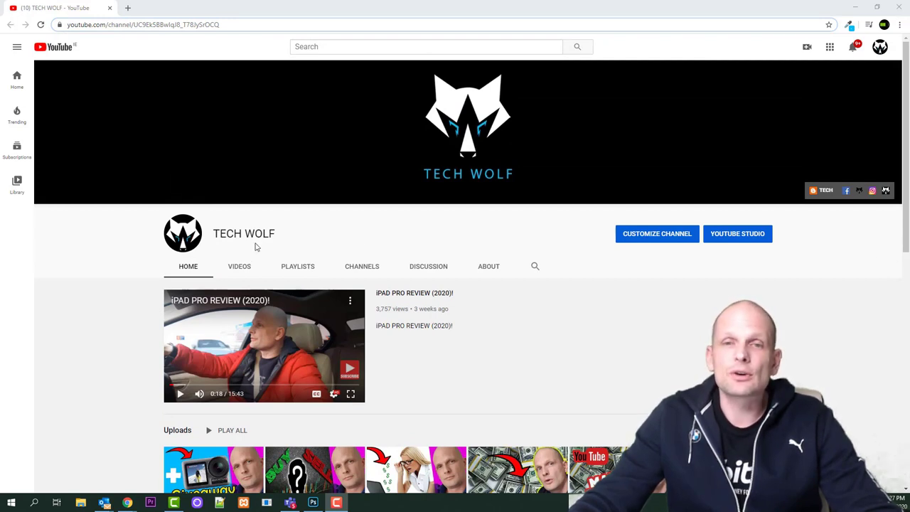
{"action": "left_click", "coordinate": [727, 238]}
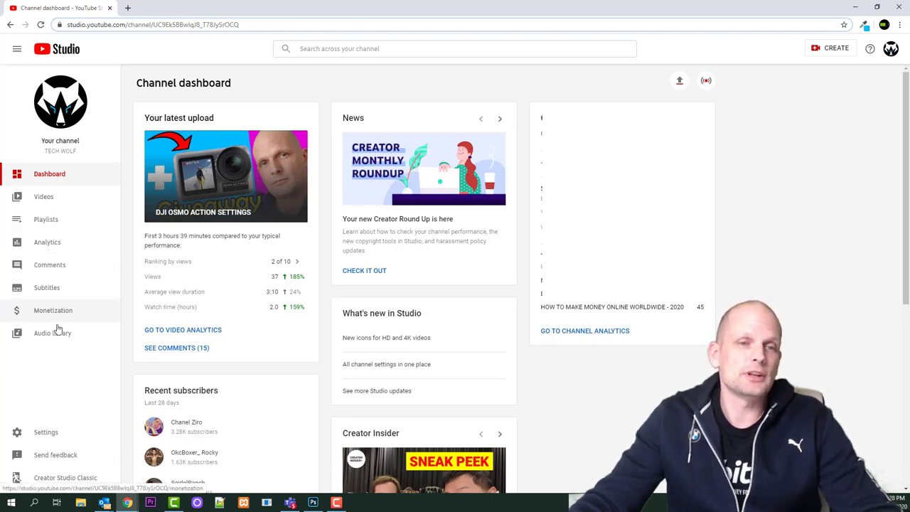
{"action": "left_click", "coordinate": [44, 438]}
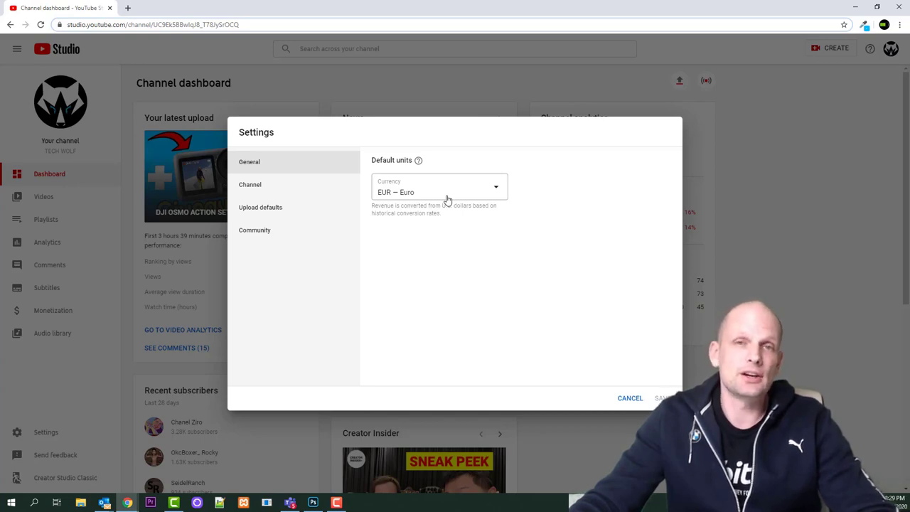
Open the Status and features page from the channel's advanced settings and check the channel's verification status
{"action": "left_click", "coordinate": [251, 186]}
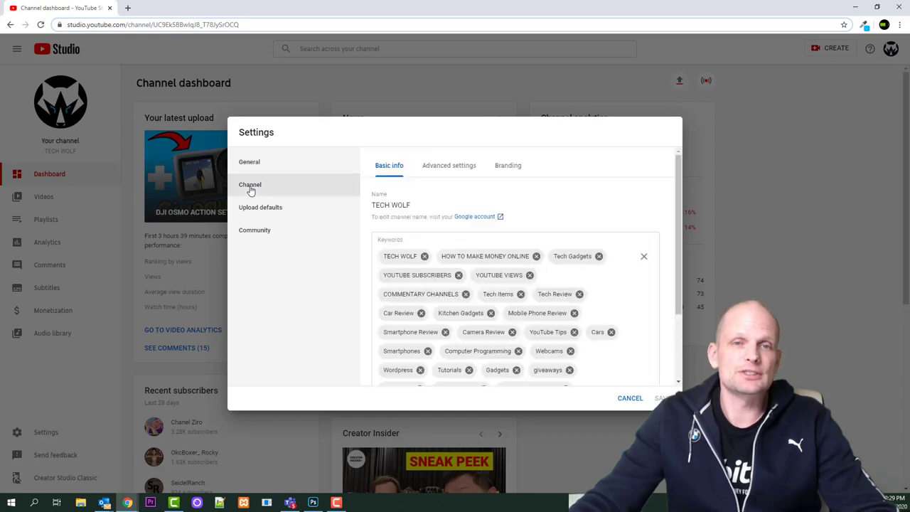
{"action": "left_click", "coordinate": [450, 170]}
{"action": "scroll", "coordinate": [449, 185], "scroll_direction": "down", "scroll_amount": 4}
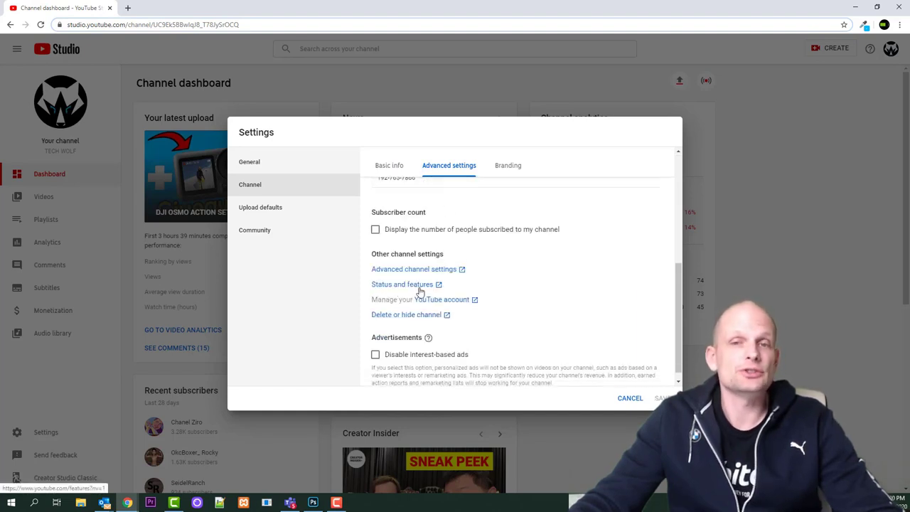
{"action": "left_click", "coordinate": [420, 285]}
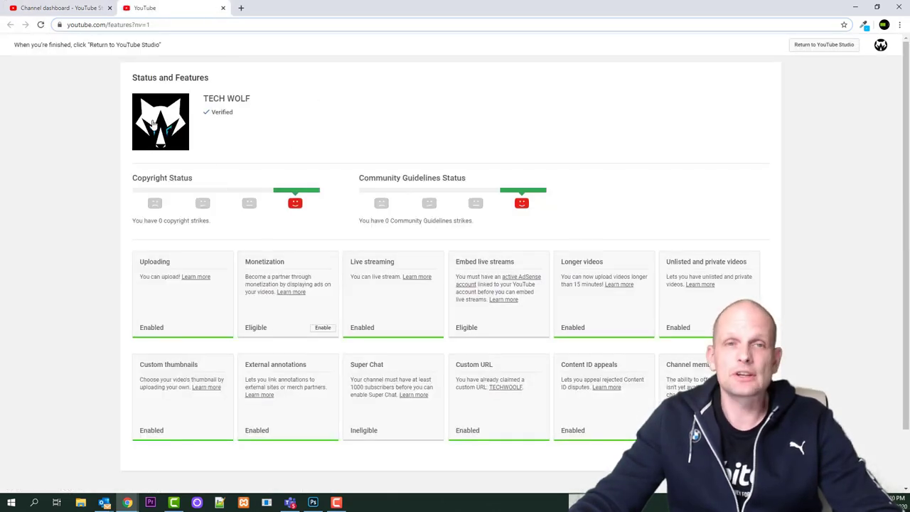
{"action": "triple_click", "coordinate": [223, 113]}
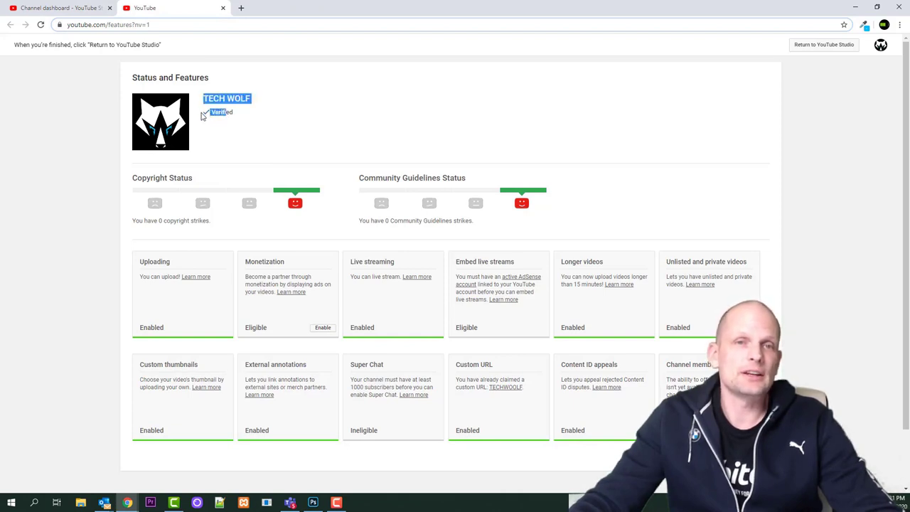
{"action": "left_click_drag", "start_coordinate": [247, 116], "coordinate": [205, 119]}
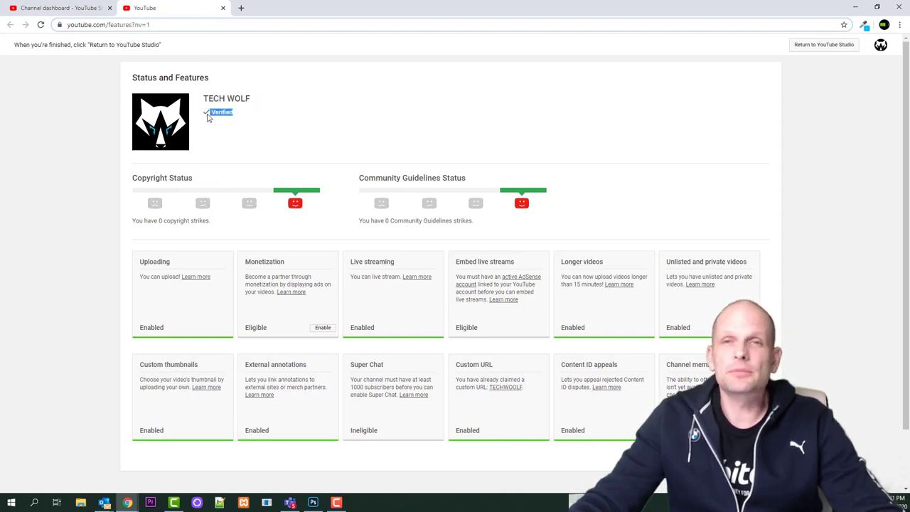
{"action": "left_click", "coordinate": [216, 114]}
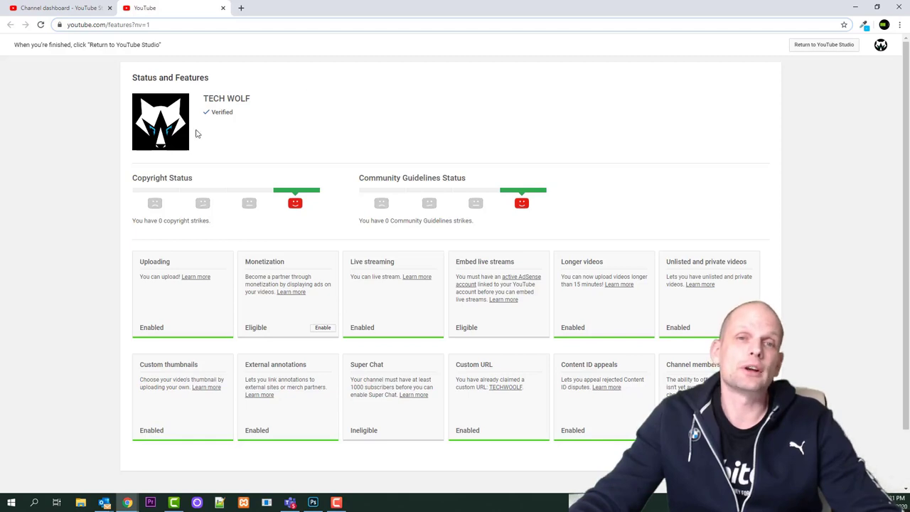
Check the Custom URL feature, open the channel through its custom link to inspect the address, and return to the Studio settings
{"action": "scroll", "coordinate": [189, 202], "scroll_direction": "down", "scroll_amount": 1}
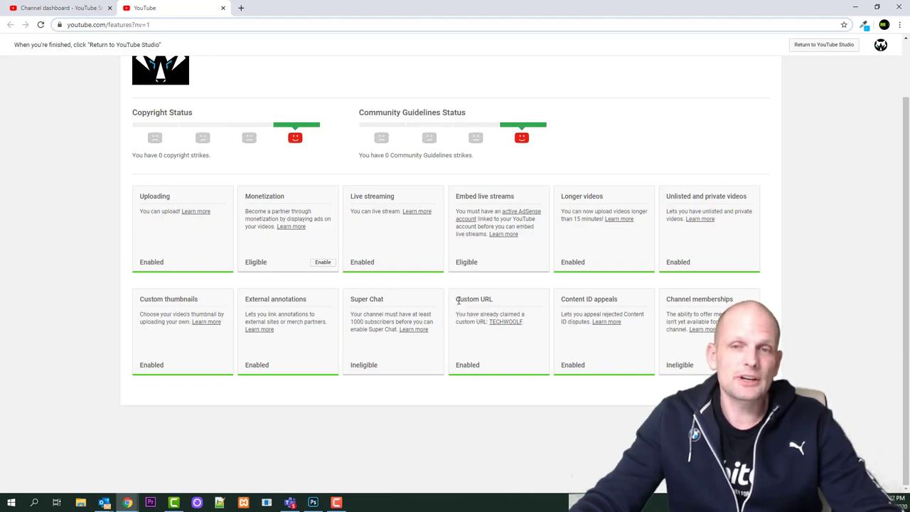
{"action": "left_click_drag", "start_coordinate": [457, 300], "coordinate": [512, 305]}
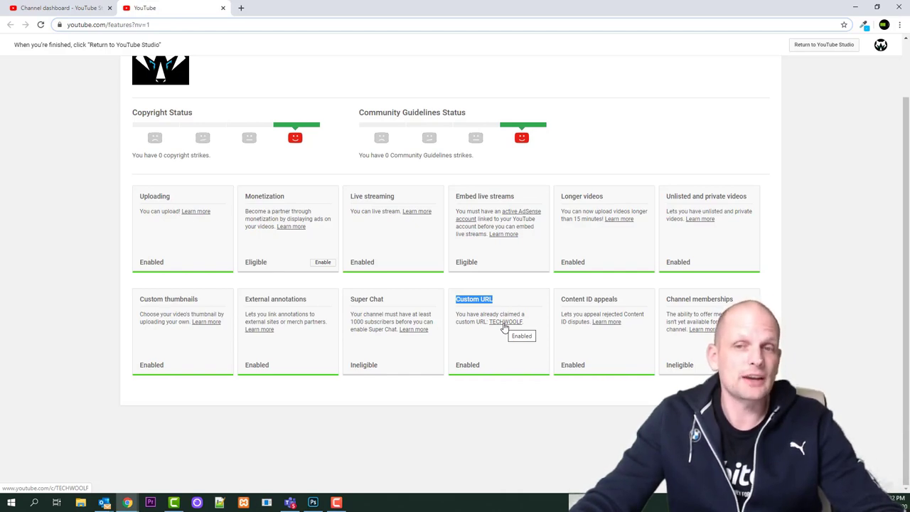
{"action": "middle_click", "coordinate": [503, 322]}
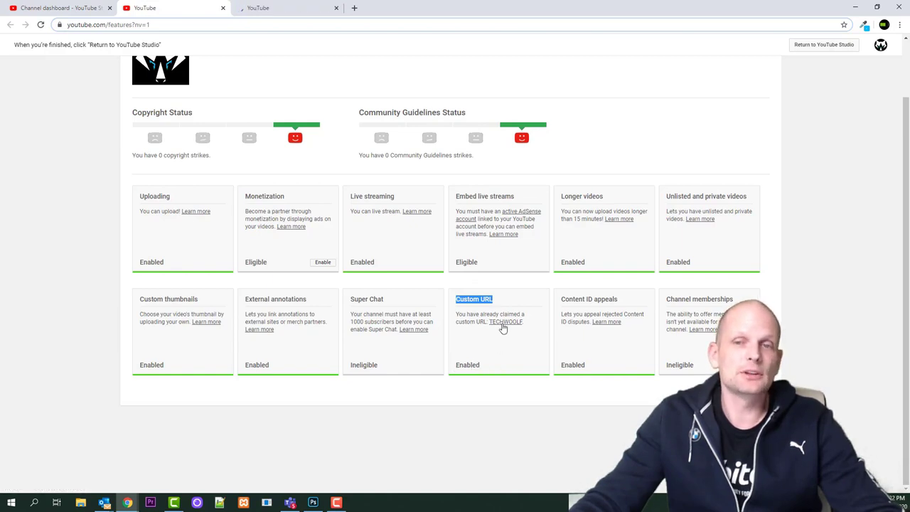
{"action": "left_click", "coordinate": [276, 9]}
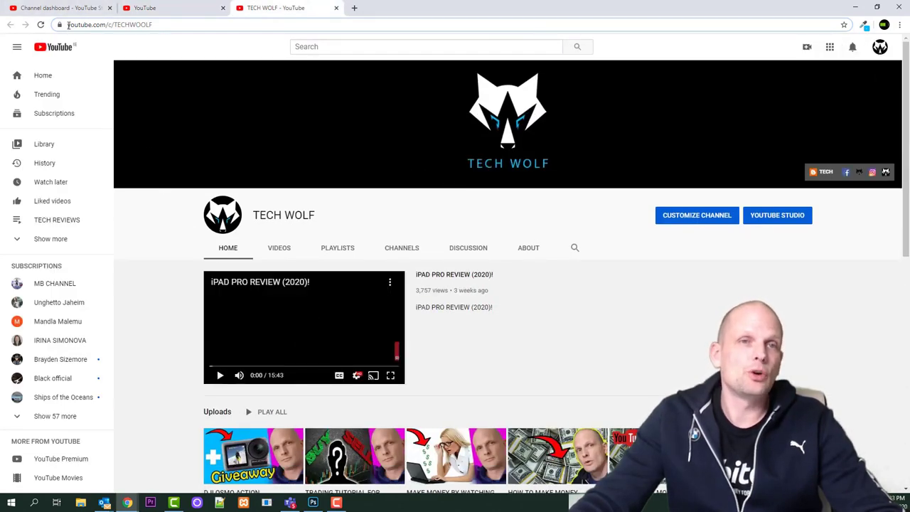
{"action": "left_click_drag", "start_coordinate": [66, 24], "coordinate": [191, 25]}
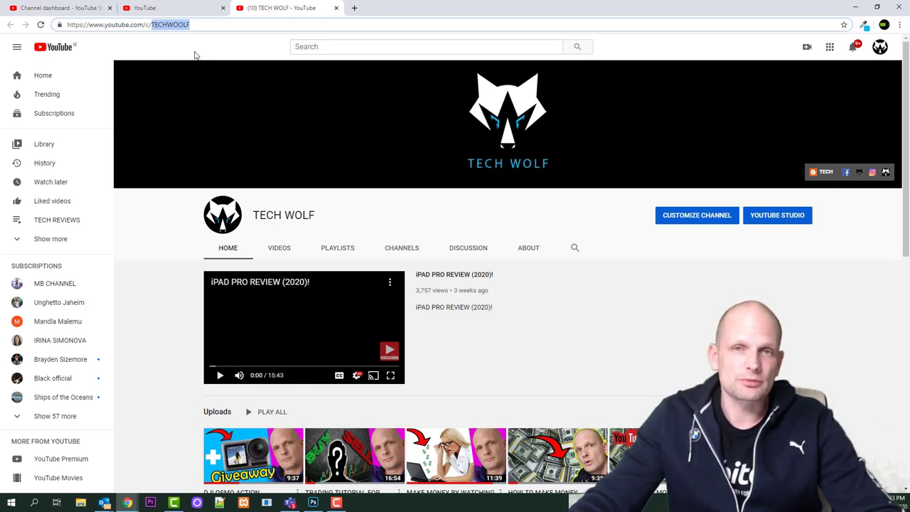
{"action": "left_click", "coordinate": [14, 48]}
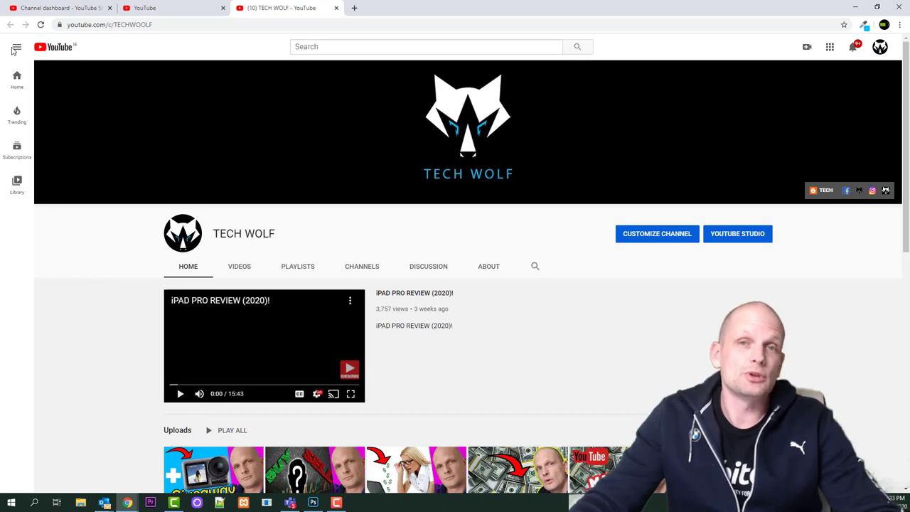
{"action": "left_click", "coordinate": [337, 10]}
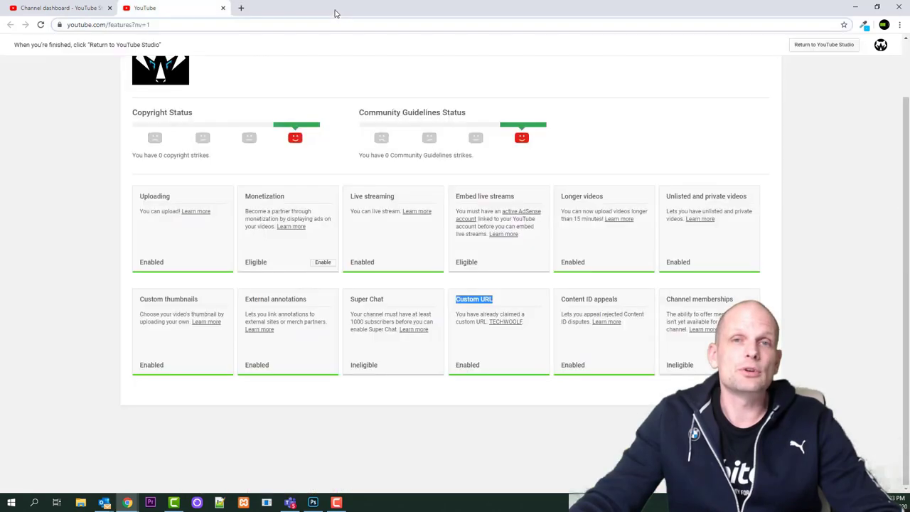
{"action": "scroll", "coordinate": [257, 93], "scroll_direction": "up", "scroll_amount": 1}
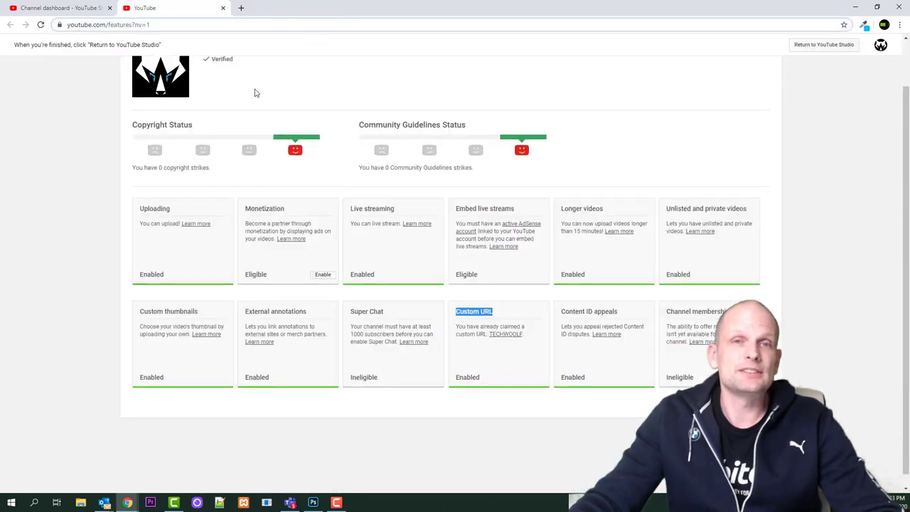
{"action": "left_click", "coordinate": [223, 7]}
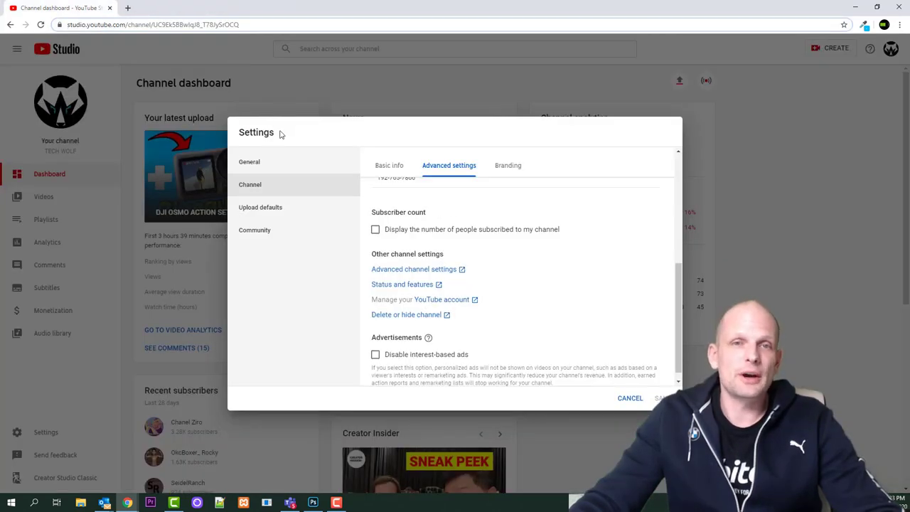
Open the channel customization page from the channel's basic info settings and show its About section
{"action": "left_click", "coordinate": [385, 167]}
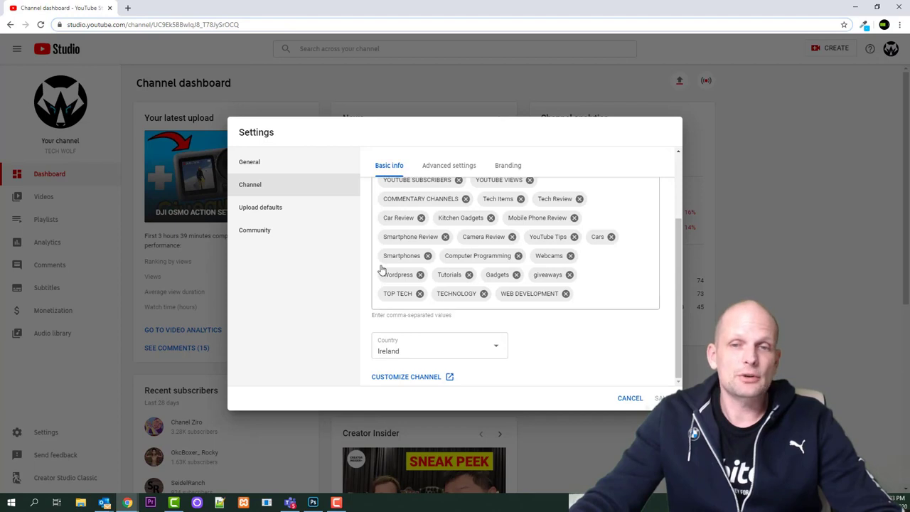
{"action": "left_click", "coordinate": [424, 378]}
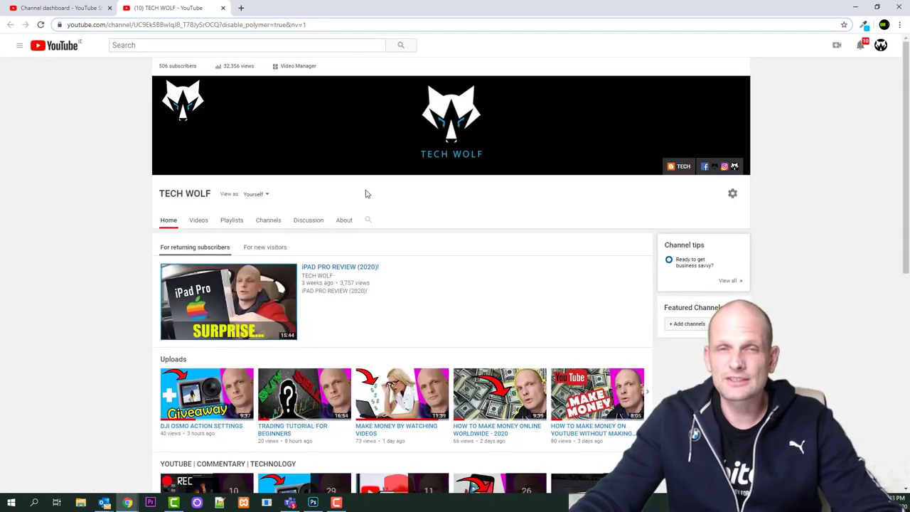
{"action": "left_click", "coordinate": [342, 223]}
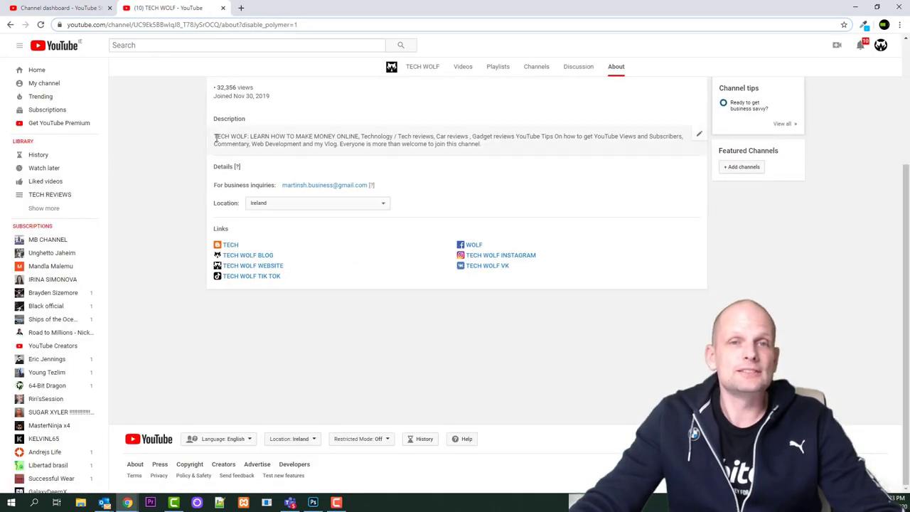
Open the channel description for editing and highlight its full text to review the wording
{"action": "left_click", "coordinate": [215, 139]}
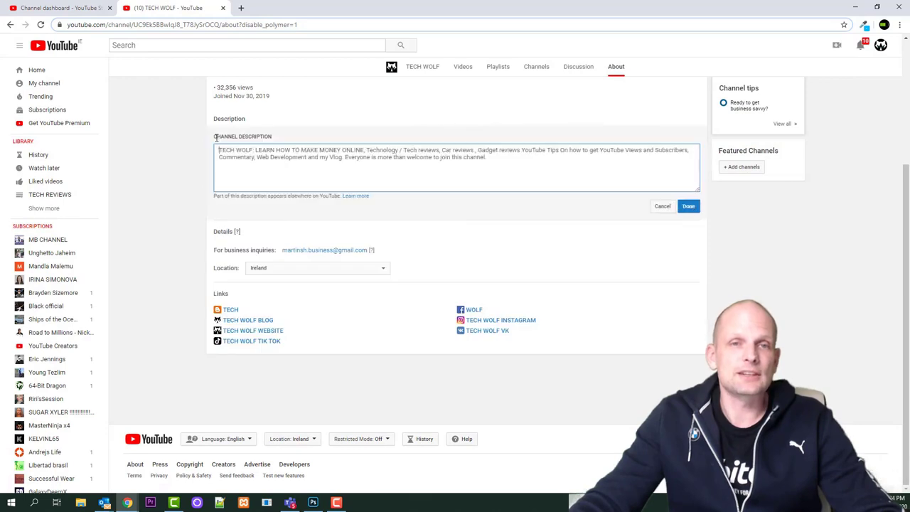
{"action": "left_click_drag", "start_coordinate": [219, 149], "coordinate": [498, 157]}
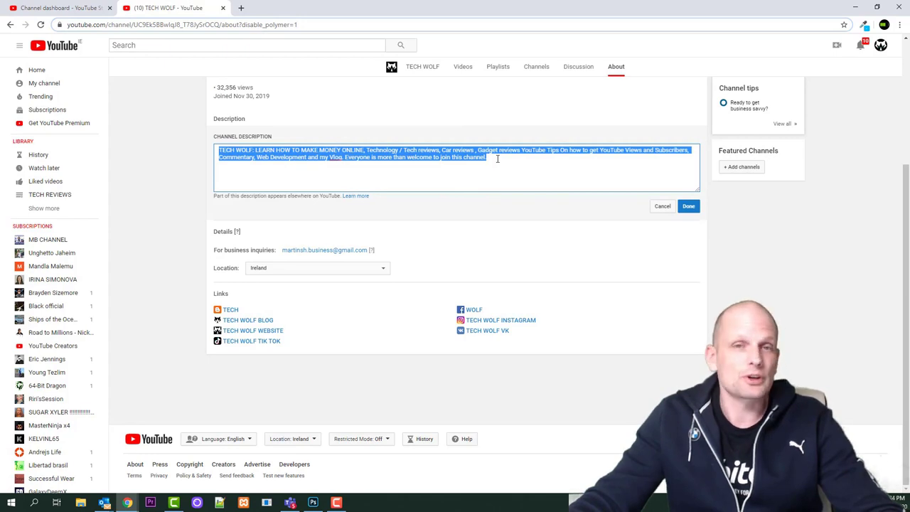
{"action": "left_click", "coordinate": [498, 159]}
{"action": "left_click_drag", "start_coordinate": [218, 151], "coordinate": [486, 166]}
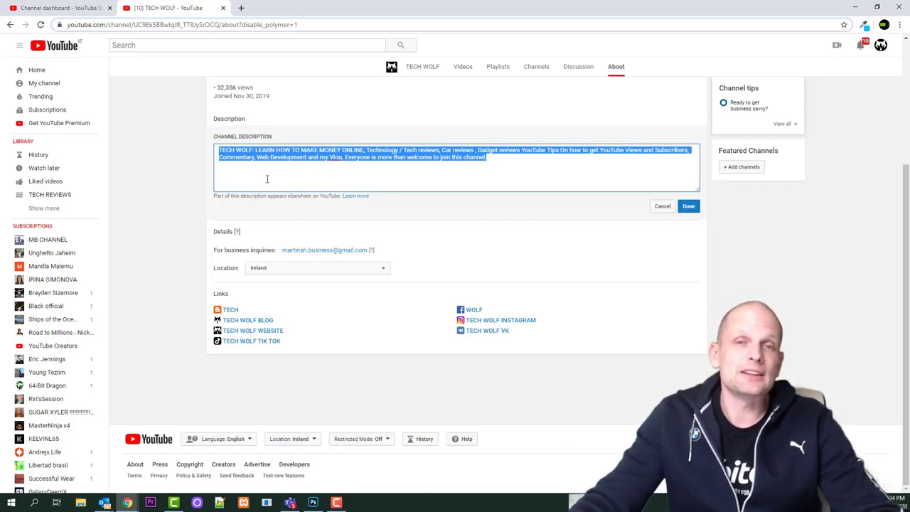
{"action": "left_click", "coordinate": [272, 158]}
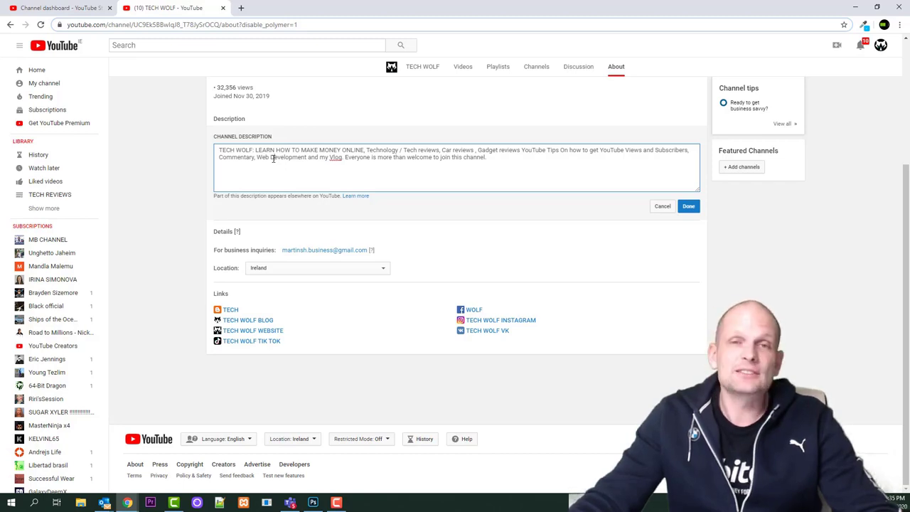
Return to the Studio settings and review the channel's keywords and country in its basic info
{"action": "left_click", "coordinate": [71, 7]}
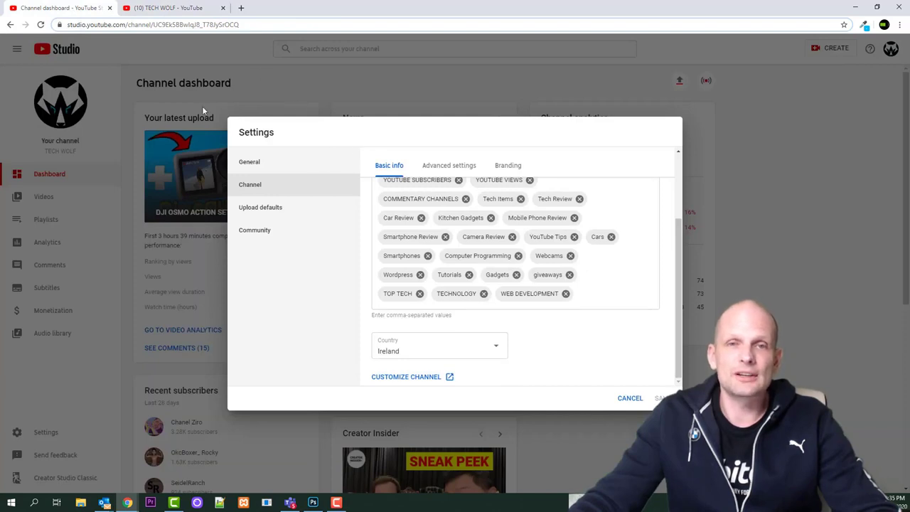
{"action": "left_click", "coordinate": [257, 165]}
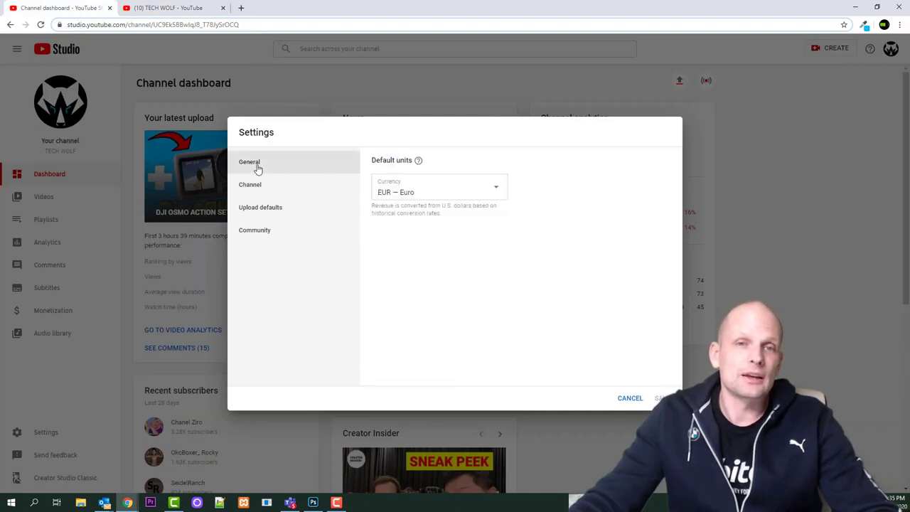
{"action": "left_click", "coordinate": [247, 189]}
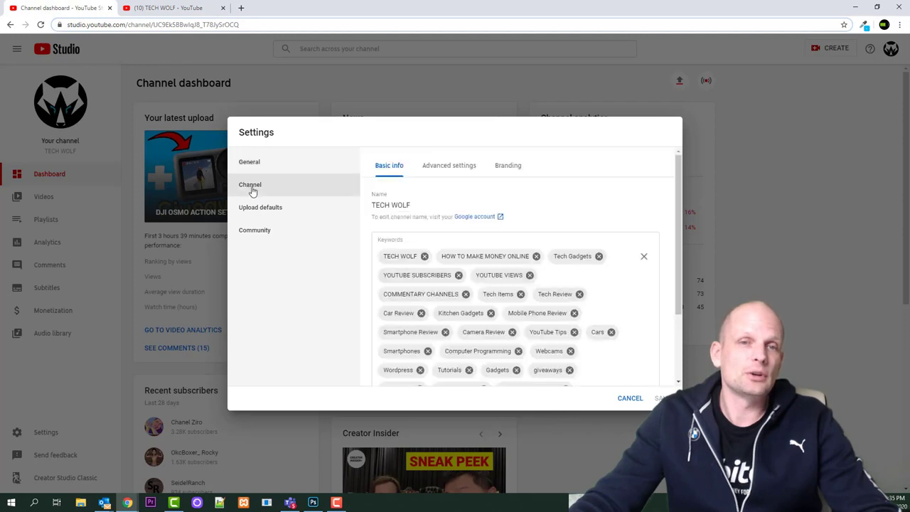
{"action": "scroll", "coordinate": [405, 246], "scroll_direction": "down", "scroll_amount": 3}
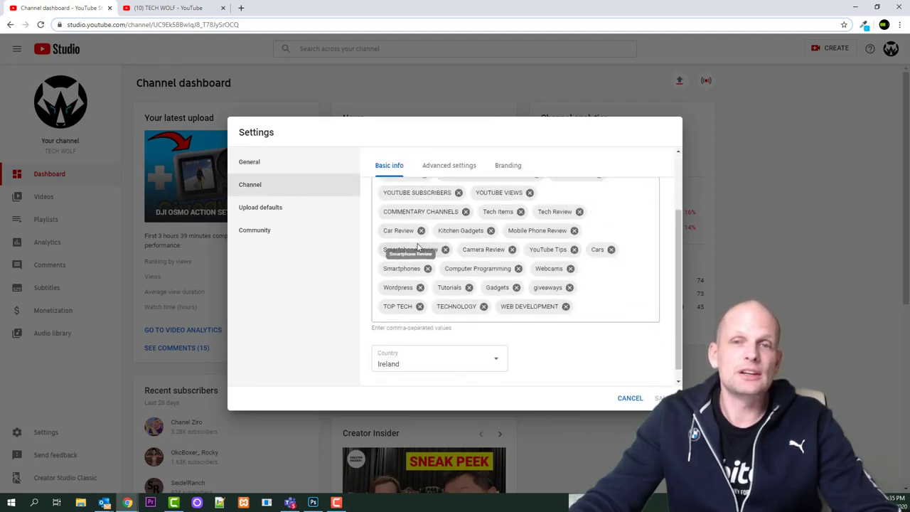
{"action": "scroll", "coordinate": [420, 249], "scroll_direction": "up", "scroll_amount": 3}
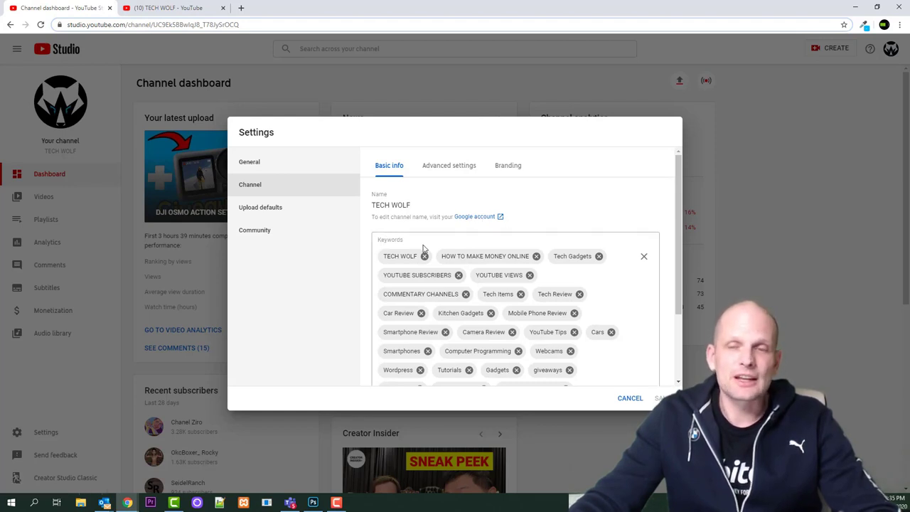
{"action": "scroll", "coordinate": [423, 249], "scroll_direction": "down", "scroll_amount": 1}
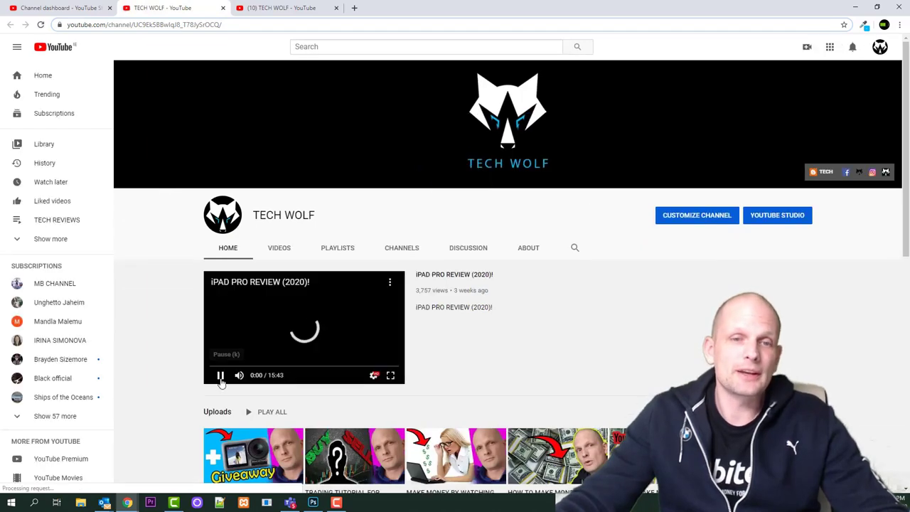
Open the channel's playlists on the public channel page and look through the created playlists
{"action": "scroll", "coordinate": [340, 206], "scroll_direction": "down", "scroll_amount": 1}
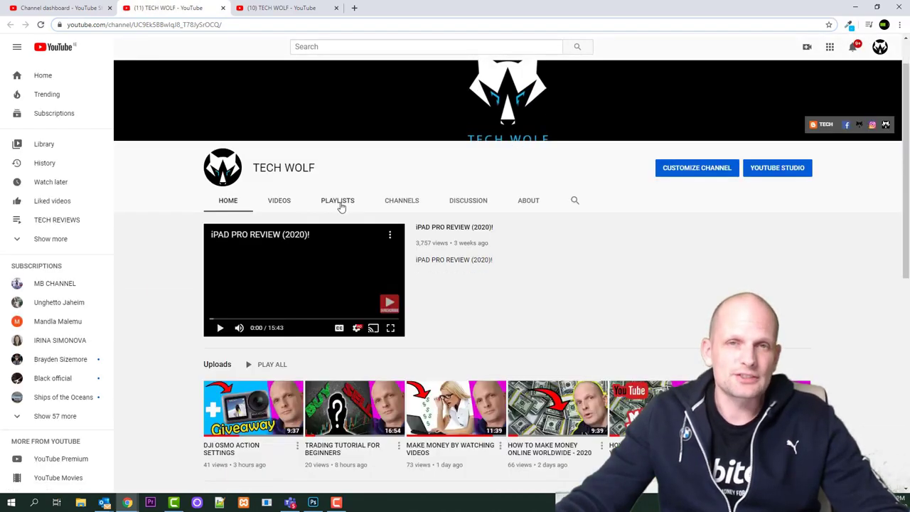
{"action": "left_click", "coordinate": [338, 201]}
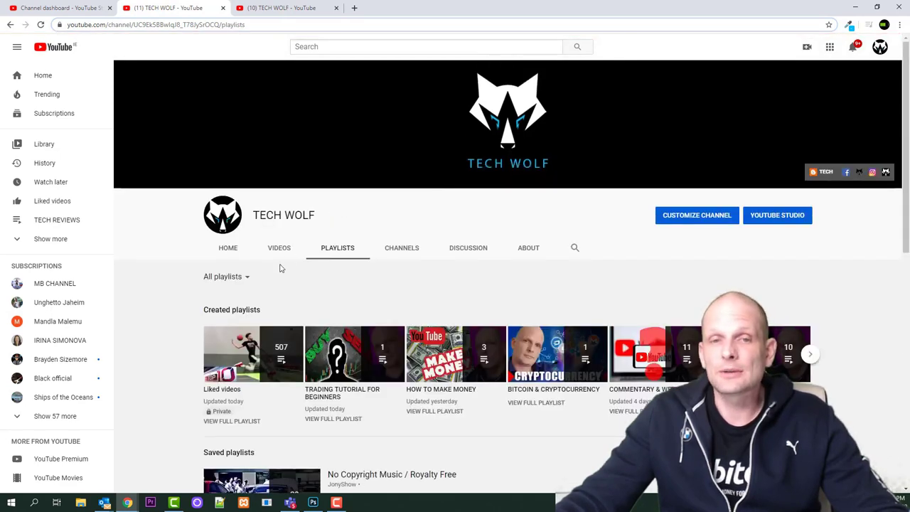
{"action": "scroll", "coordinate": [229, 326], "scroll_direction": "down", "scroll_amount": 2}
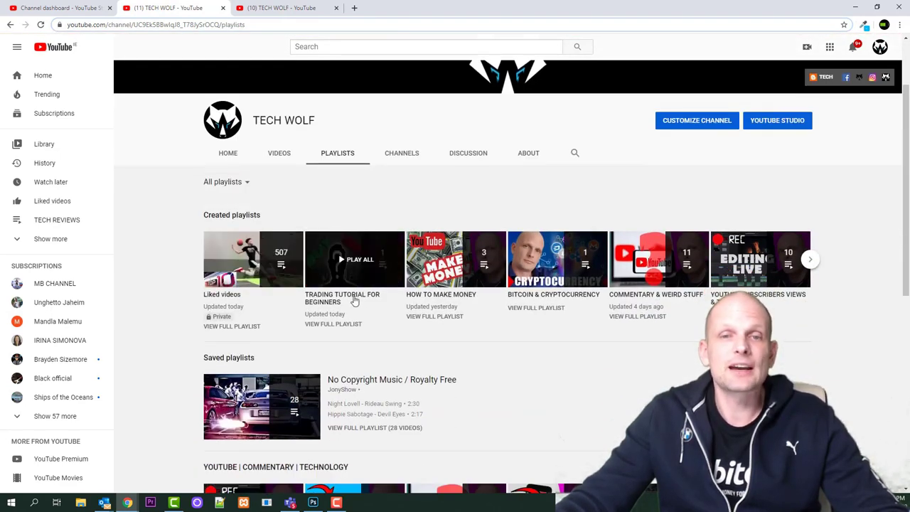